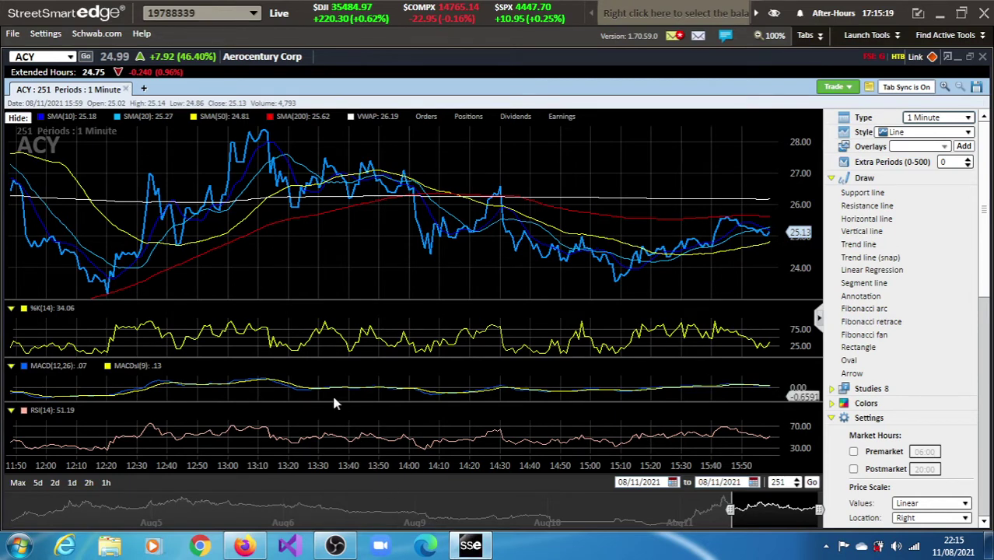
- Bring the Charles Schwab quote page for AeroCentury Corp (ACY) to the front in Firefox
click(245, 546)
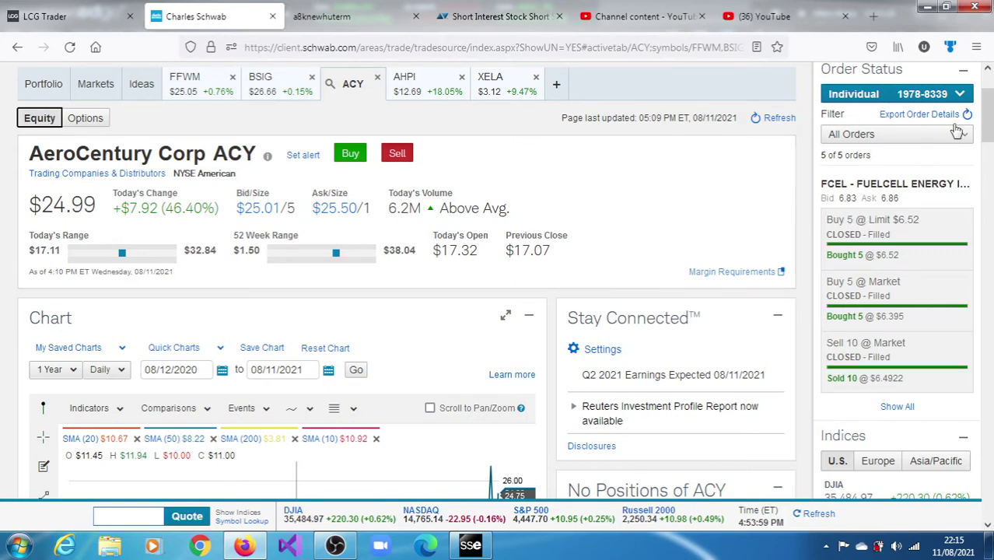
- Scroll the Schwab ACY page, then open AeroCentury's Fast-Edgar 8-K on the US$11 million Plan Sponsor LOI
drag(990, 117, 989, 87)
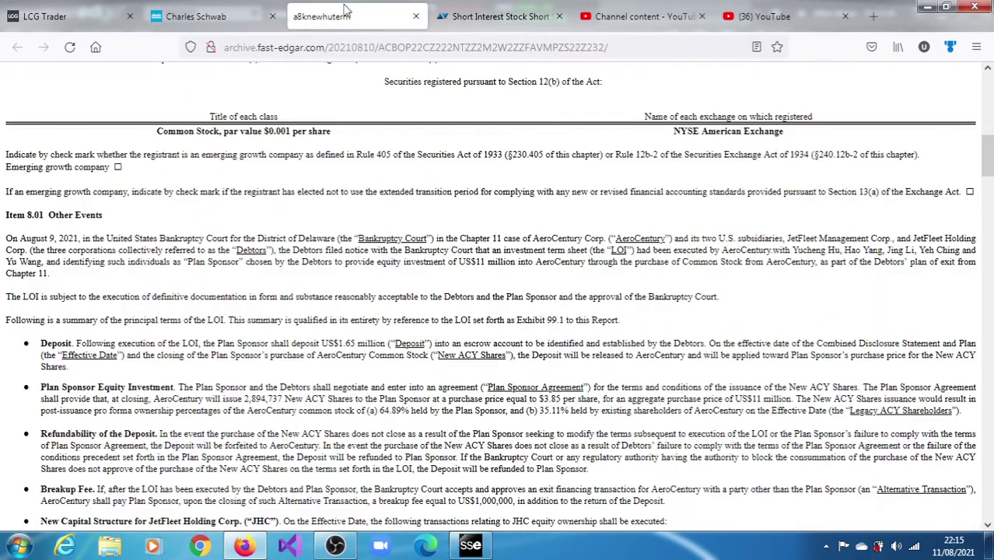
click(346, 14)
- Switch back to the StreetSmart Edge ACY 1-minute chart with SMA, stochastic, MACD and RSI studies
click(471, 546)
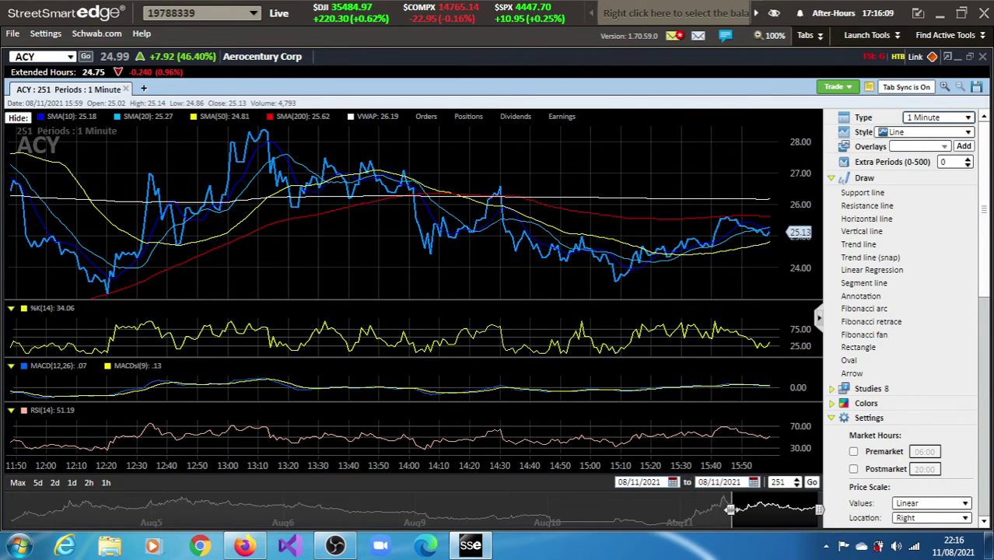
- Widen the ACY chart to 253 one-minute periods, about 11:50 to 15:55 on 08/11/2021
drag(730, 509, 681, 511)
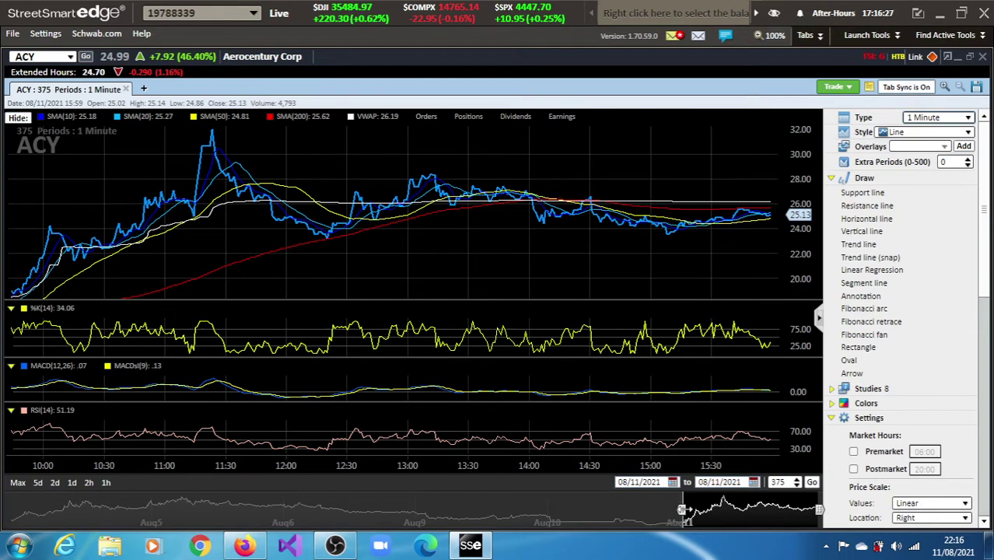
drag(682, 510, 731, 510)
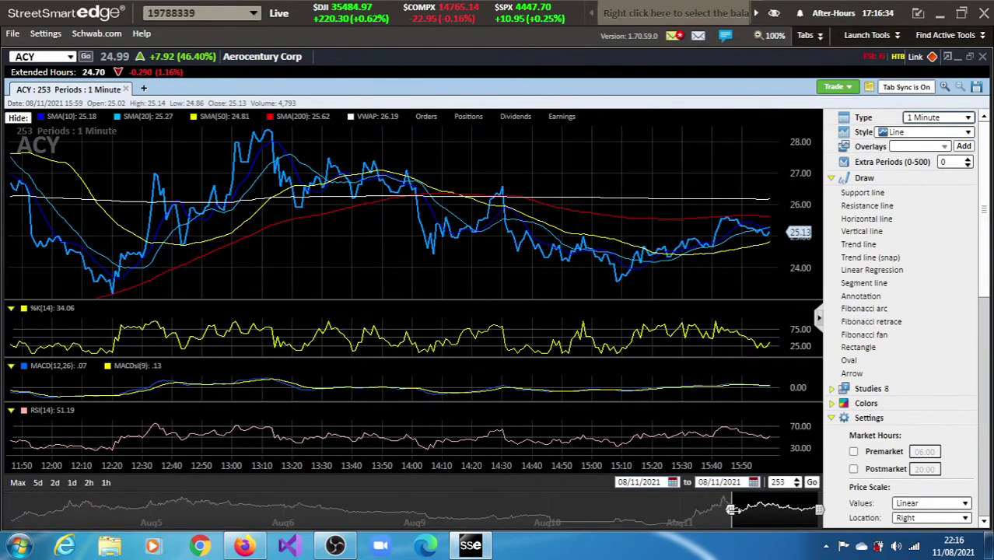
- Check ACY's short interest on ShortSqueeze.com (6.86% of float short), then return to the ACY chart
click(244, 544)
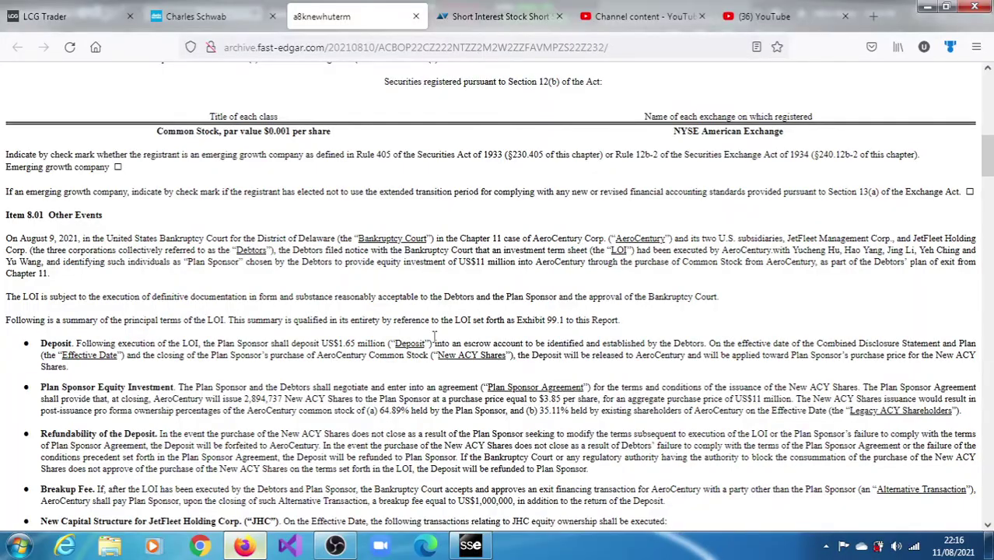
click(480, 15)
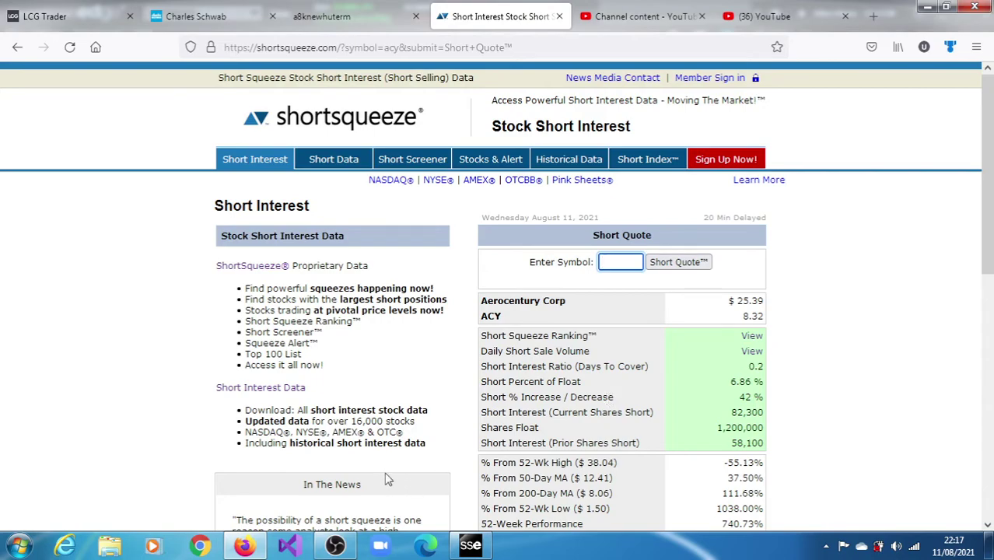
click(469, 545)
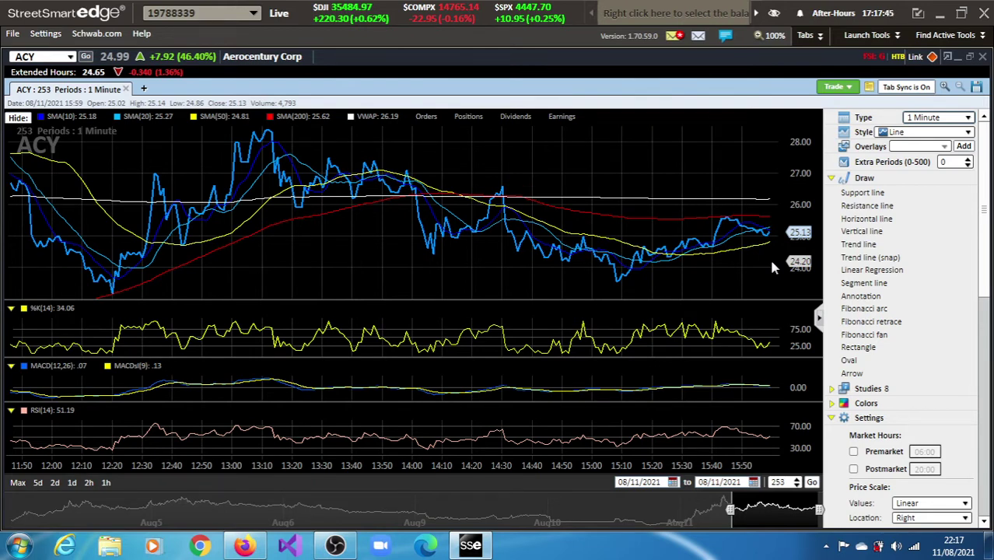
- Switch the ACY chart Type to Daily, showing 253 bars from 06/21/2019 to 08/11/2021
click(948, 118)
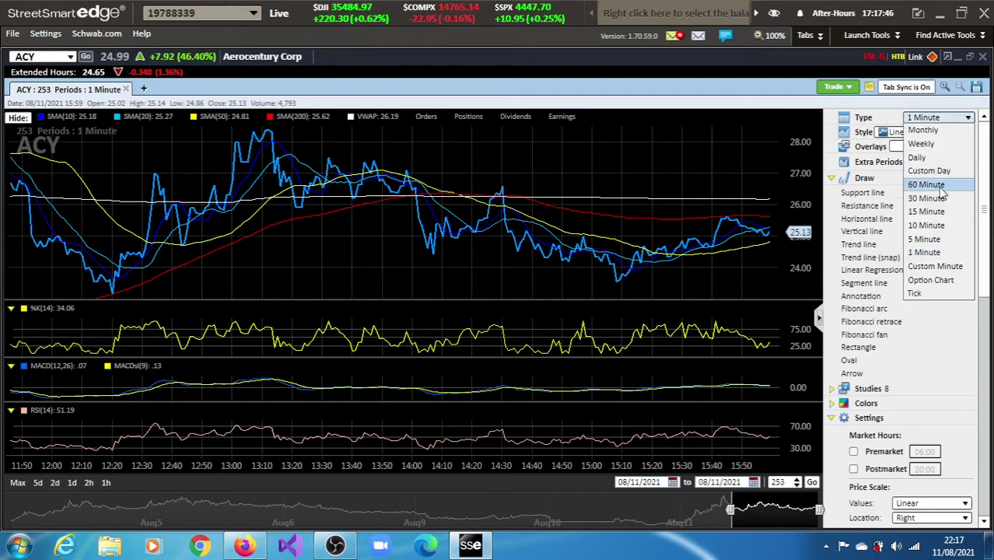
click(937, 159)
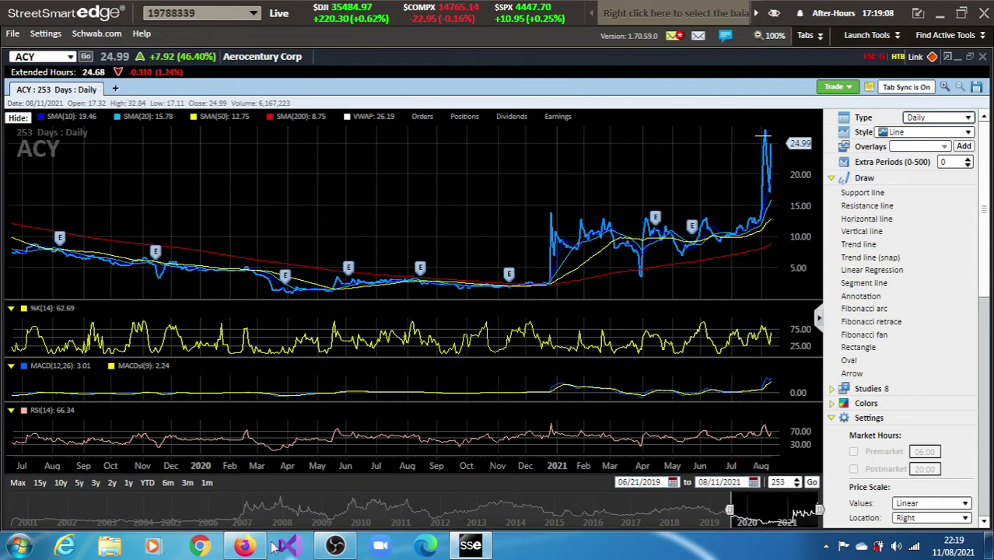
mouse_move(260, 549)
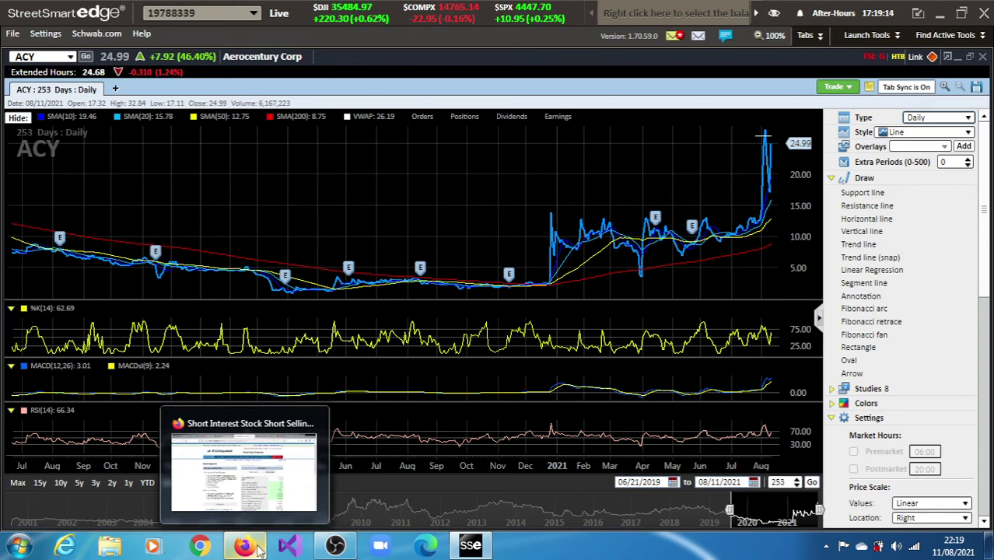
click(260, 548)
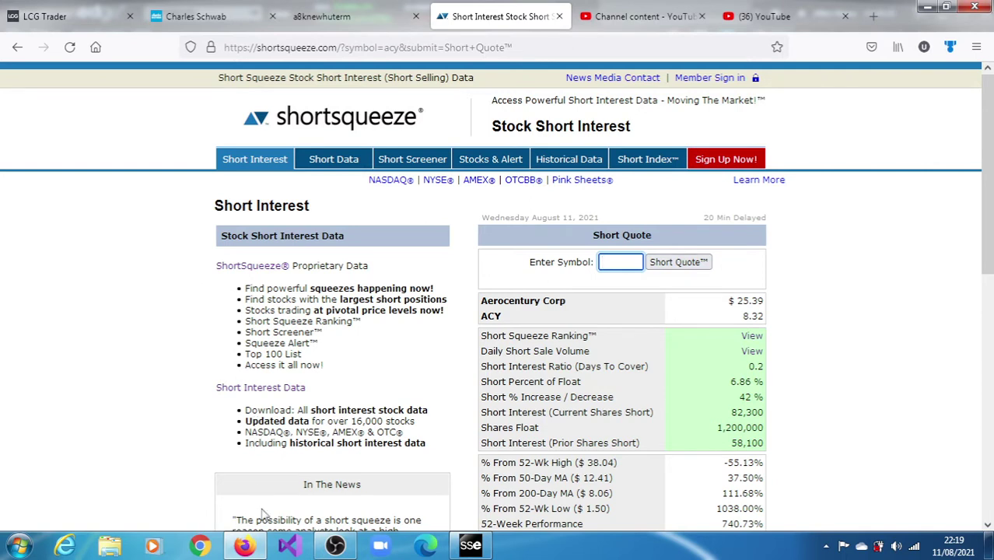
click(245, 547)
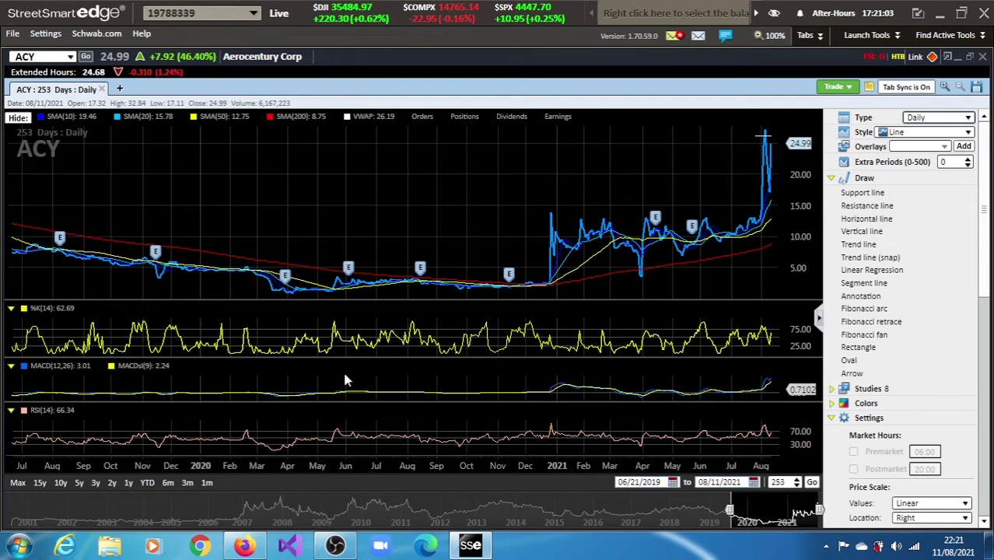
- Enter AHPI as the symbol to chart Allied Healthcare daily over 253 days, closing at 12.69
click(41, 56)
text(A)
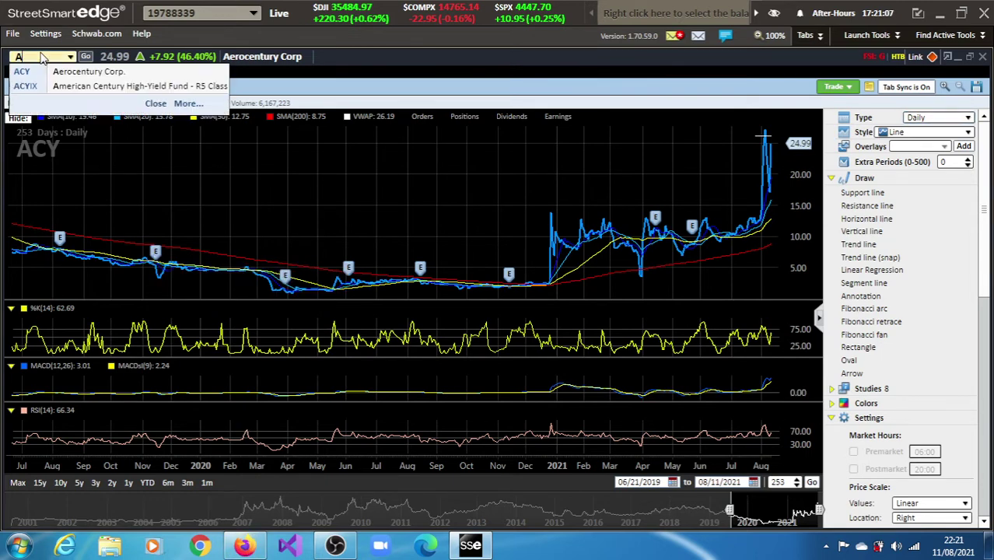
text(HPI)
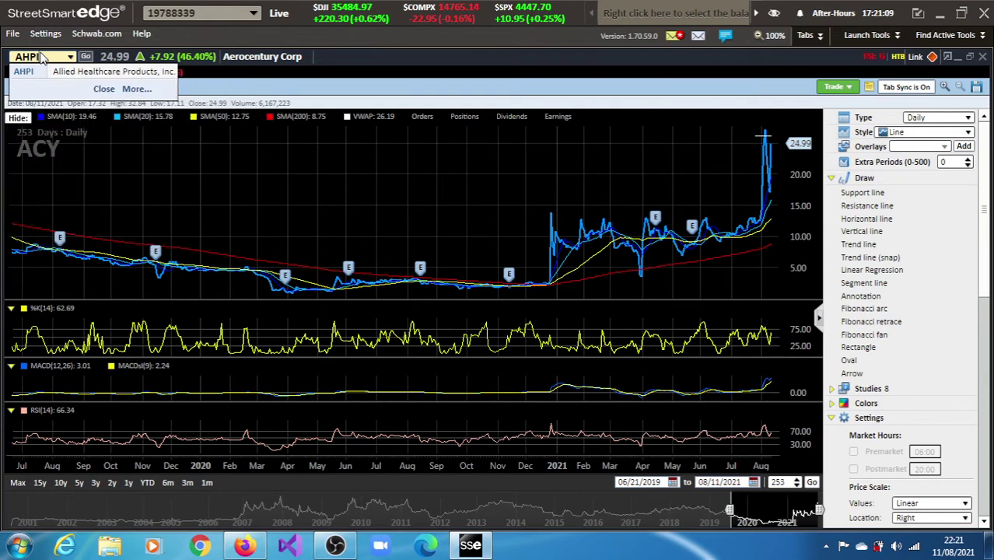
key(Return)
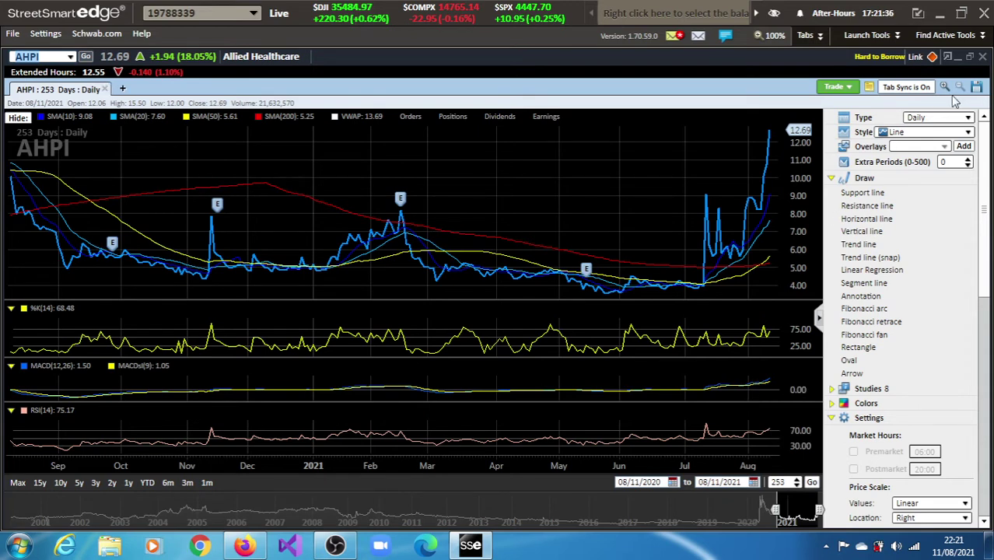
- Set the AHPI chart Type to 1 Minute, showing 253 bars for 08/11/2021
click(941, 119)
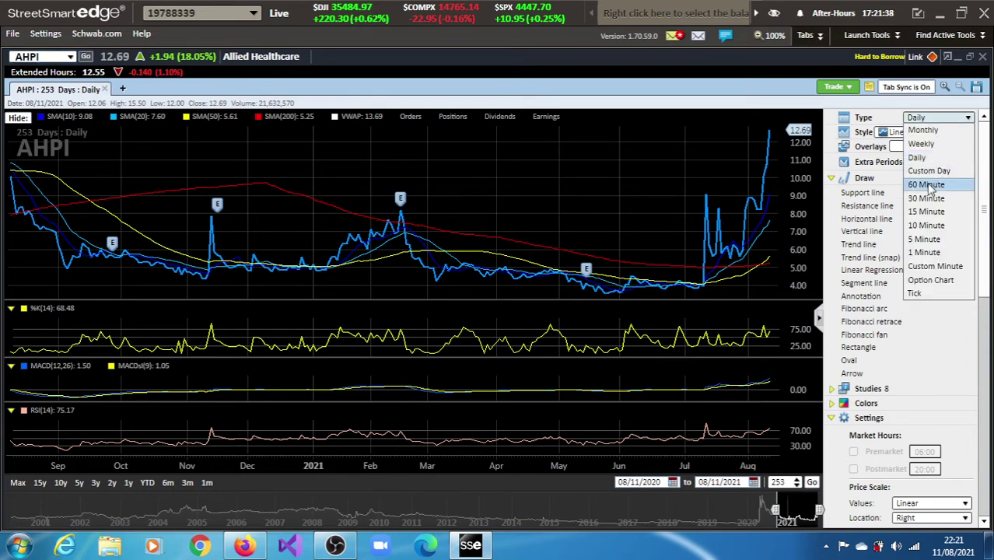
click(933, 252)
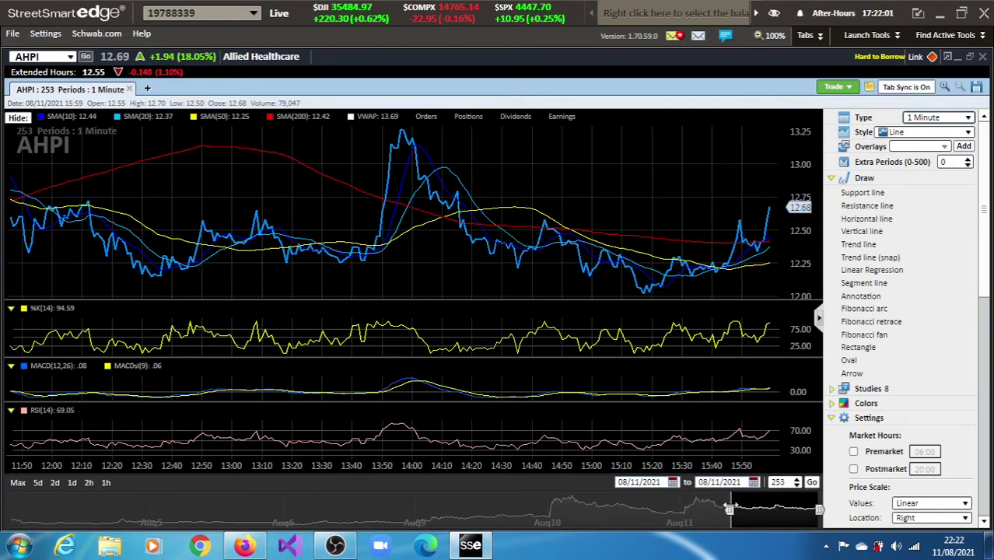
- Widen the AHPI chart to 392 one-minute periods covering the whole 08/11/2021 session
drag(729, 509, 682, 519)
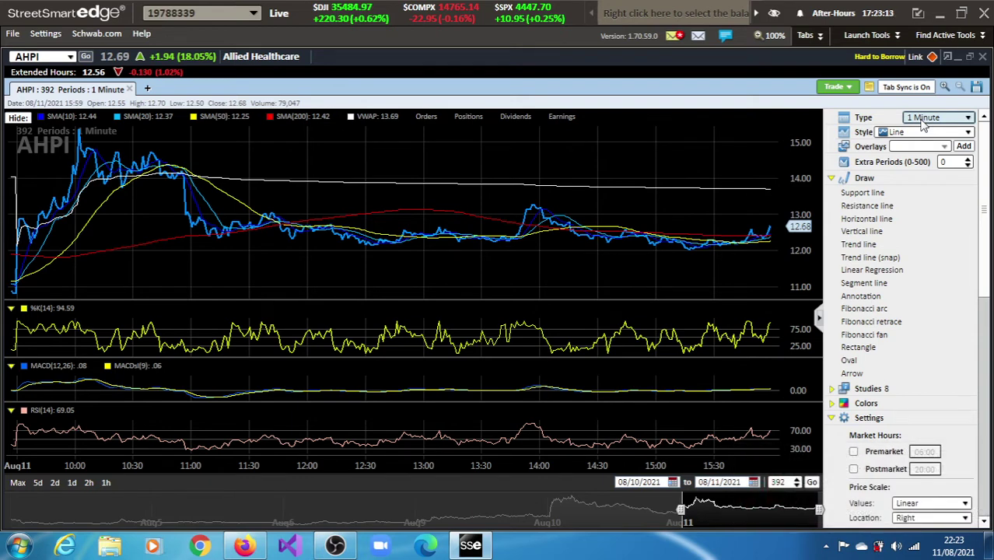
- Look up the AHPI short quote on ShortSqueeze.com, showing 17.77% of float short
click(247, 547)
text(a)
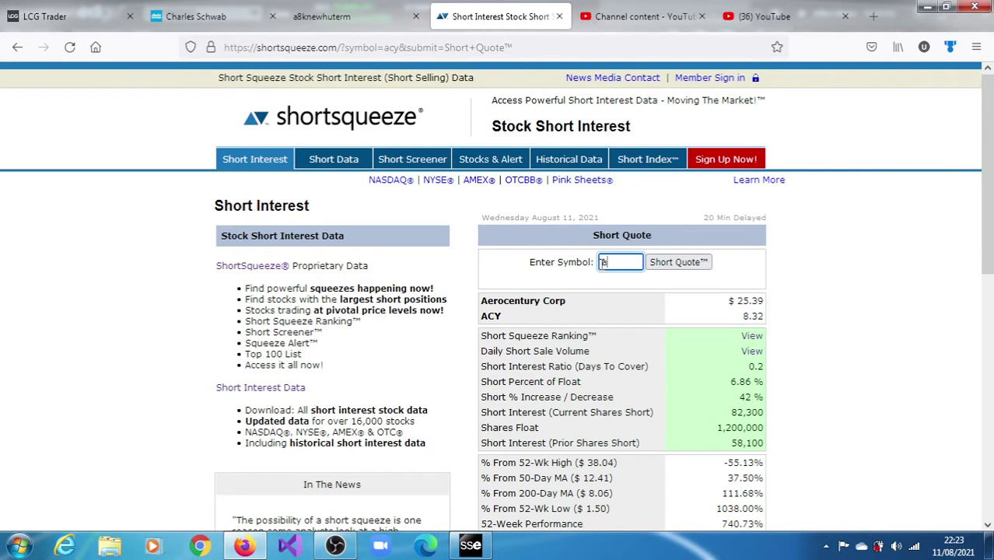
text(h)
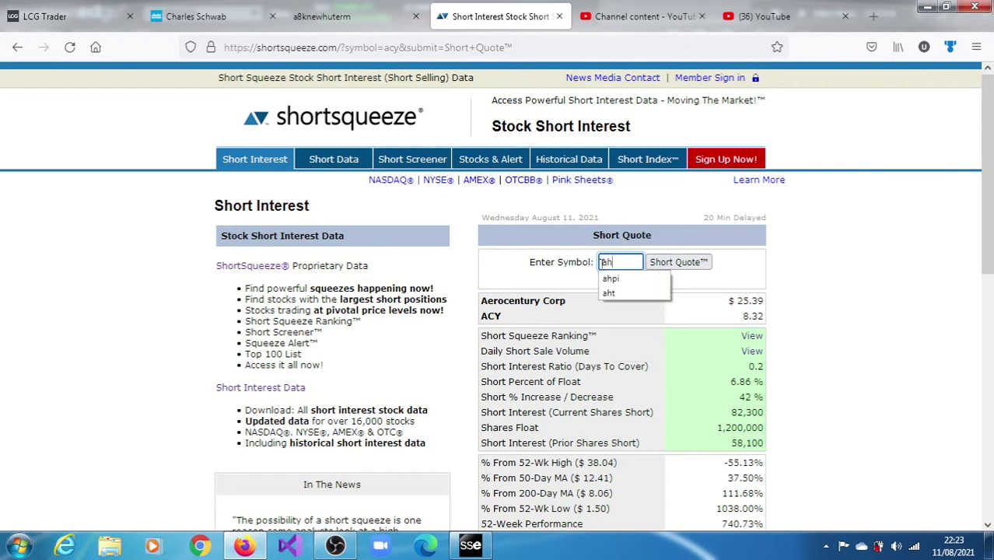
key(Escape)
key(Down)
key(Down)
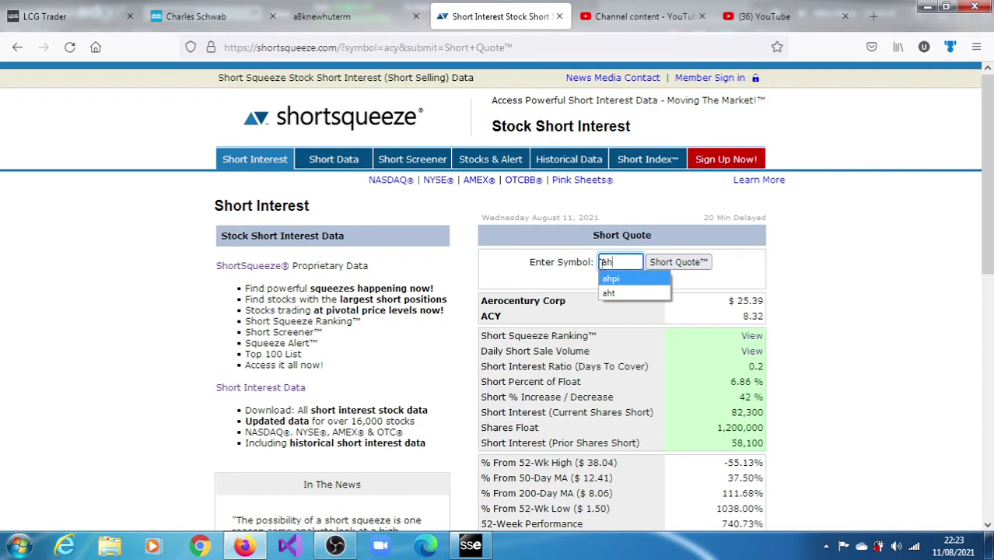
key(Return)
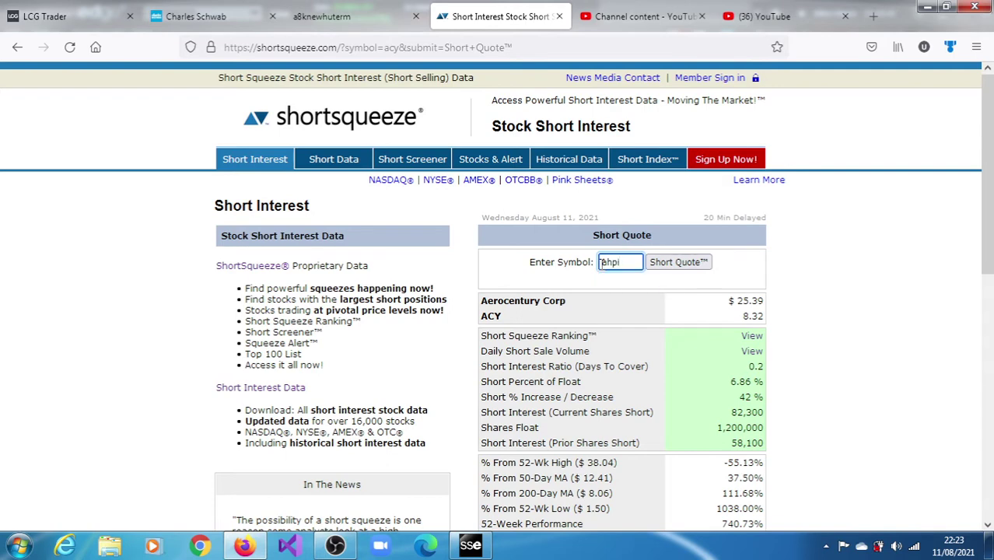
click(667, 264)
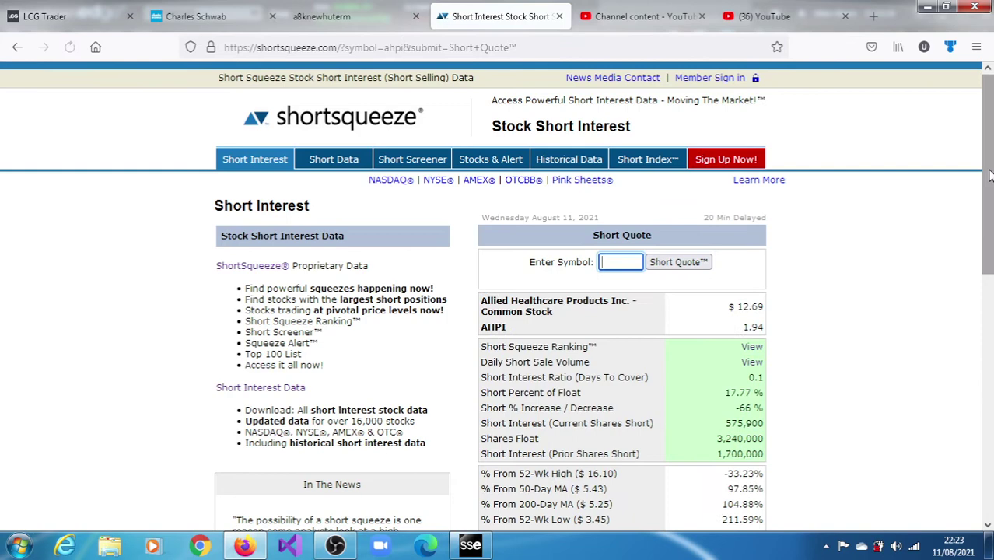
- Scroll through the AHPI short-interest results, then return to the AHPI 1-minute chart
scroll(984, 178, down, 1)
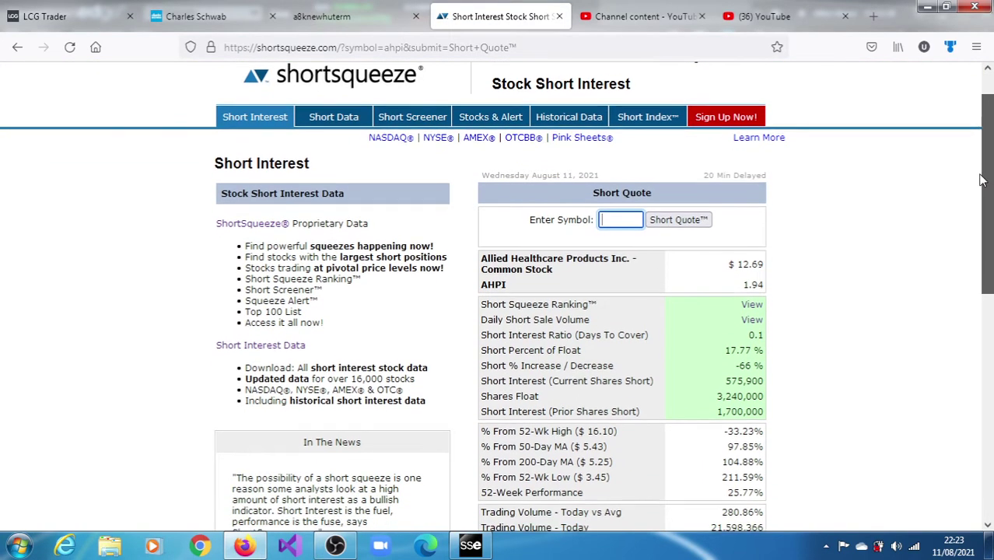
drag(981, 180, 981, 218)
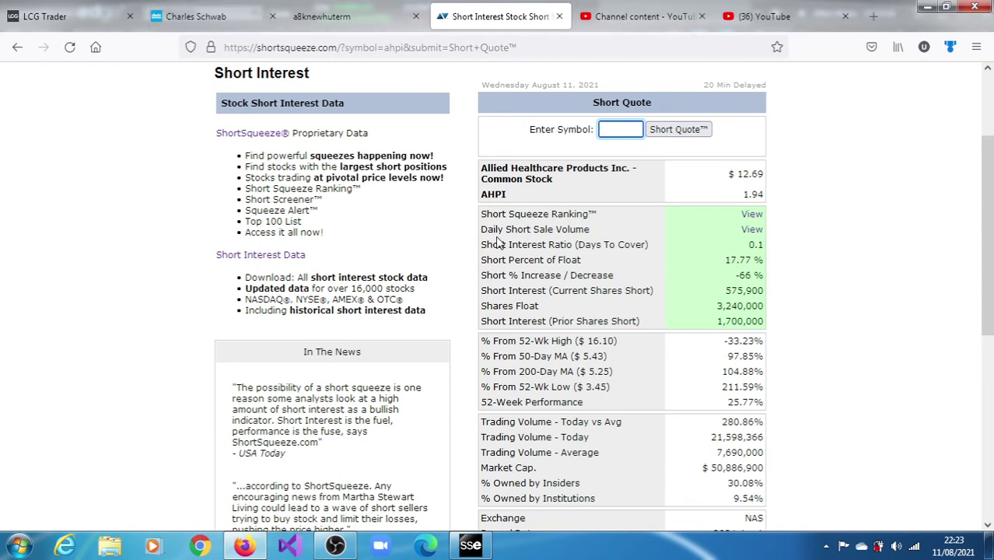
click(482, 549)
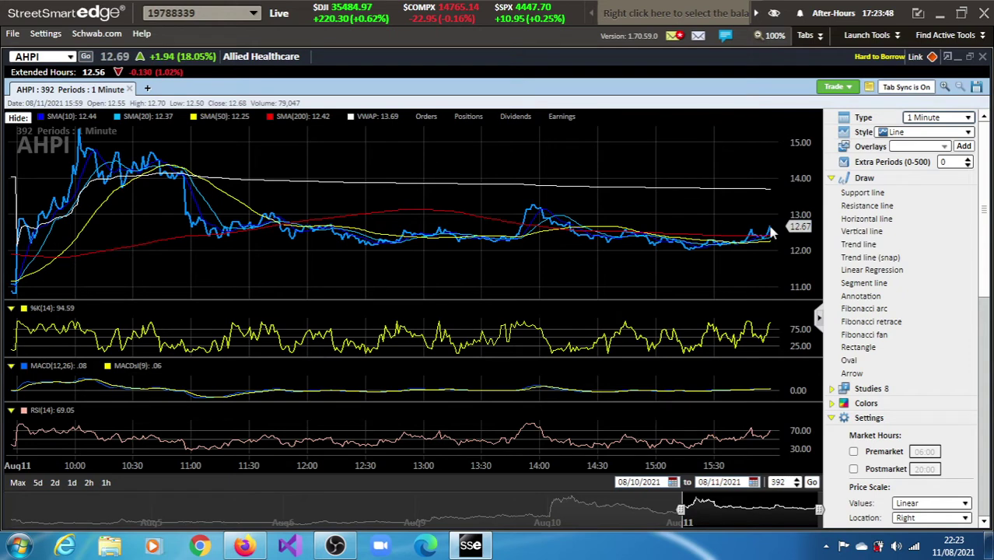
- Change the AHPI chart to Daily bars, covering 392 days from 01/23/2020 to 08/11/2021
click(922, 124)
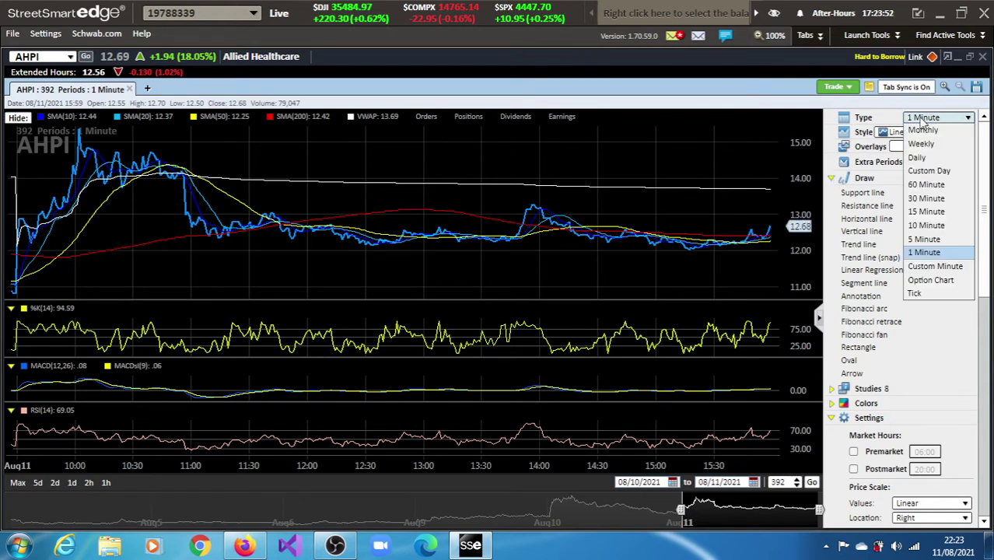
click(925, 162)
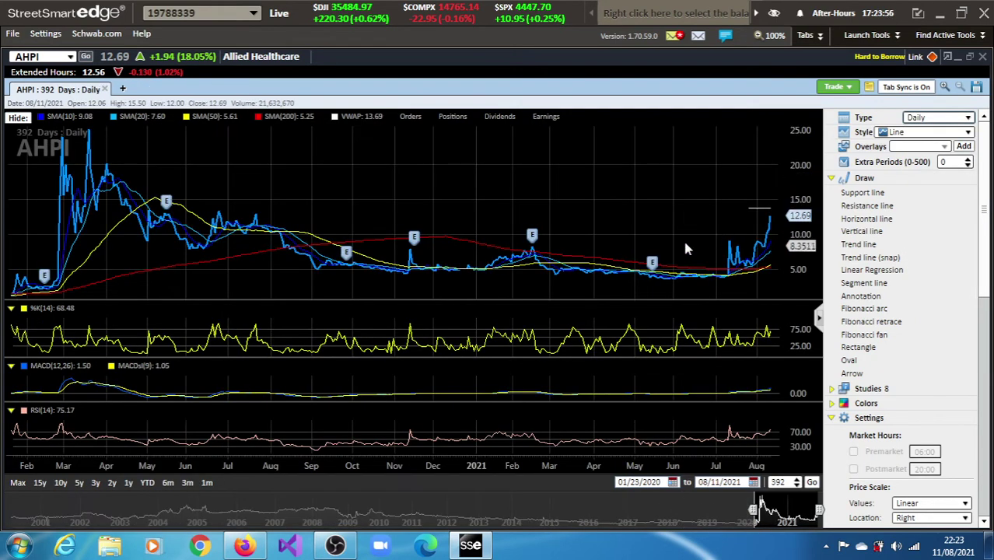
mouse_move(532, 242)
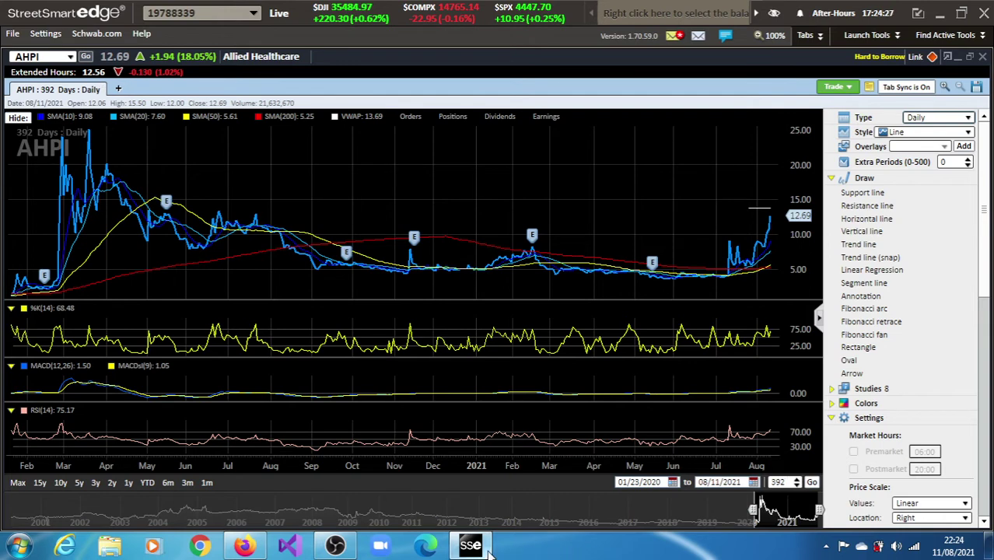
mouse_move(261, 549)
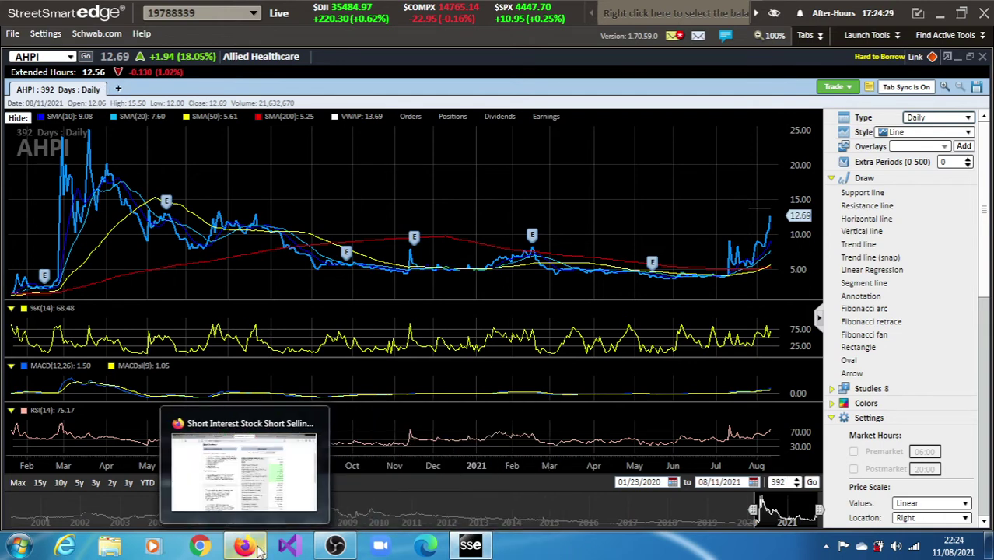
- Replace the chart symbol with XELA to chart Exela Technologies, closing at 3.12
click(40, 52)
text(X)
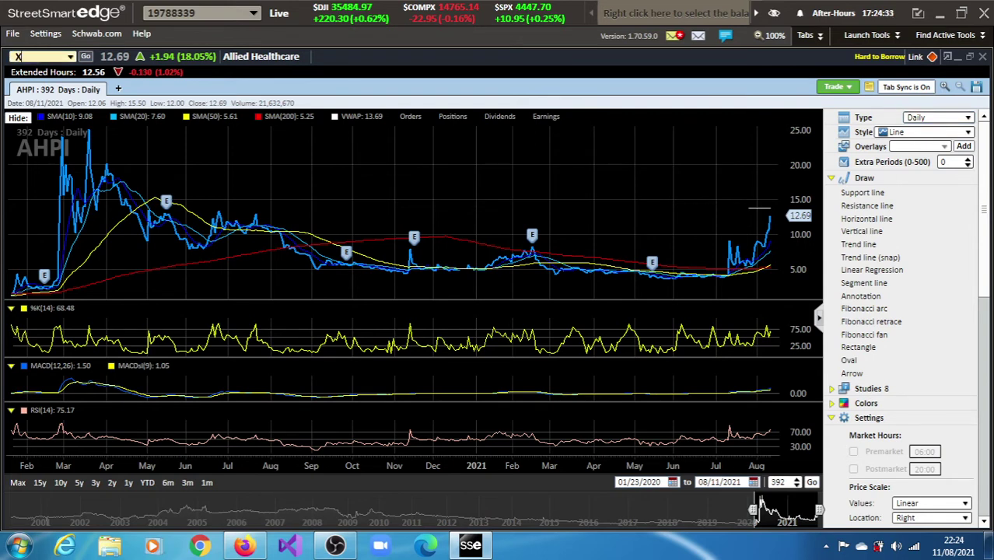
text(ELA)
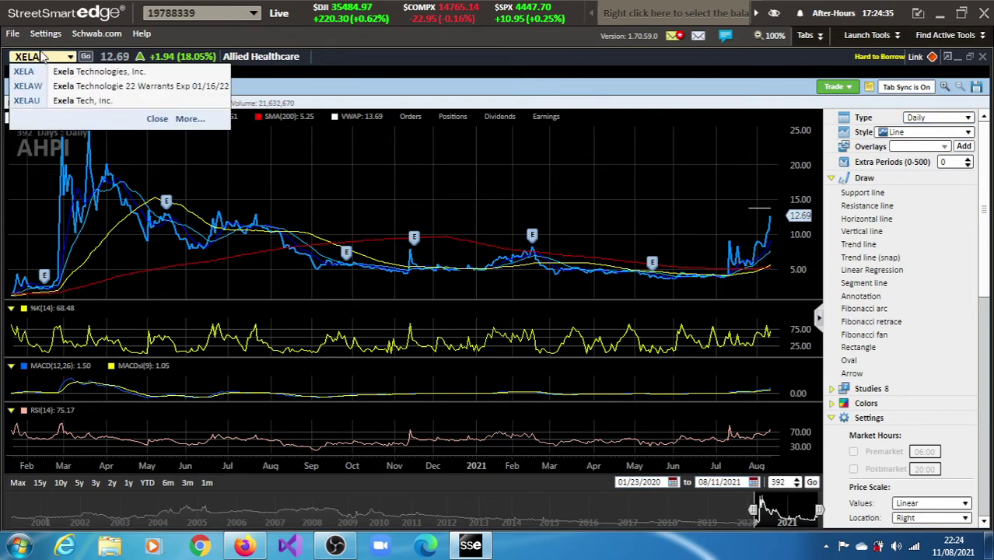
key(Return)
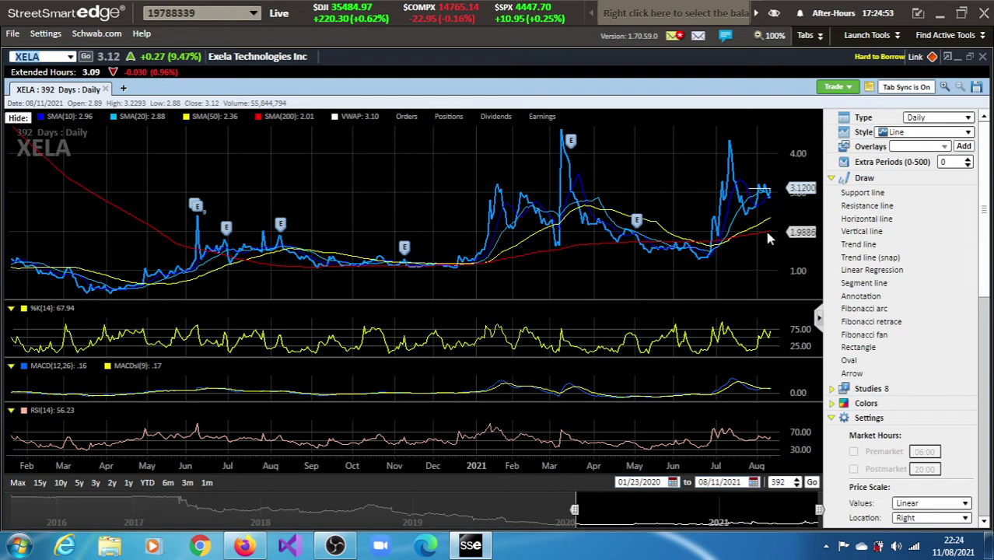
- Set the XELA chart type to 1 Minute for the 08/11/2021 session
click(925, 118)
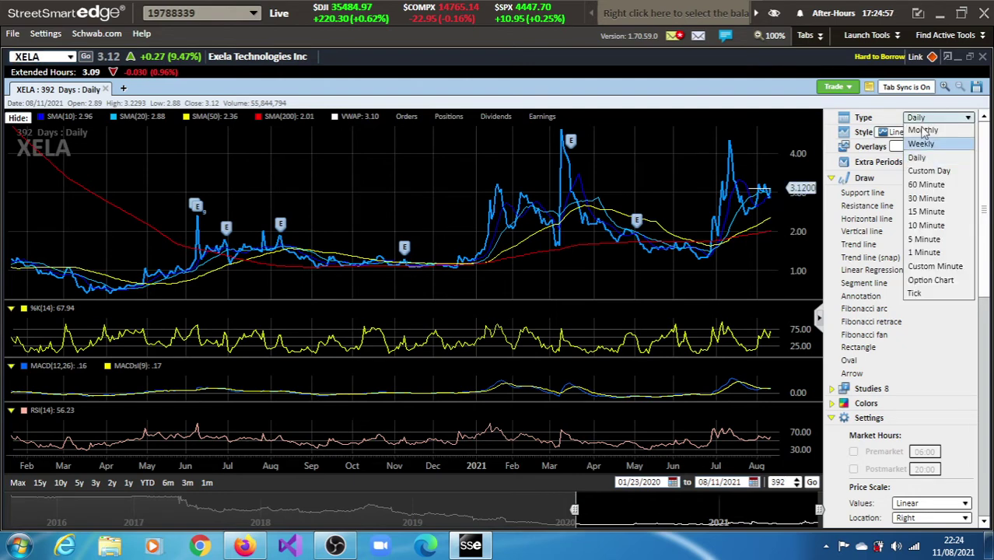
click(926, 252)
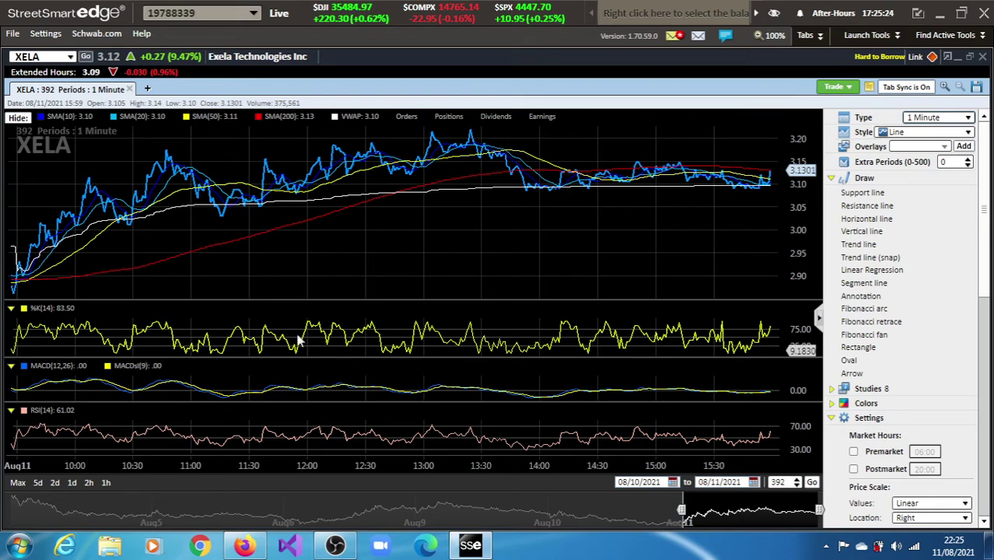
- Look up XELA on ShortSqueeze.com and scroll through its short-interest data (37.65% of float short)
click(244, 544)
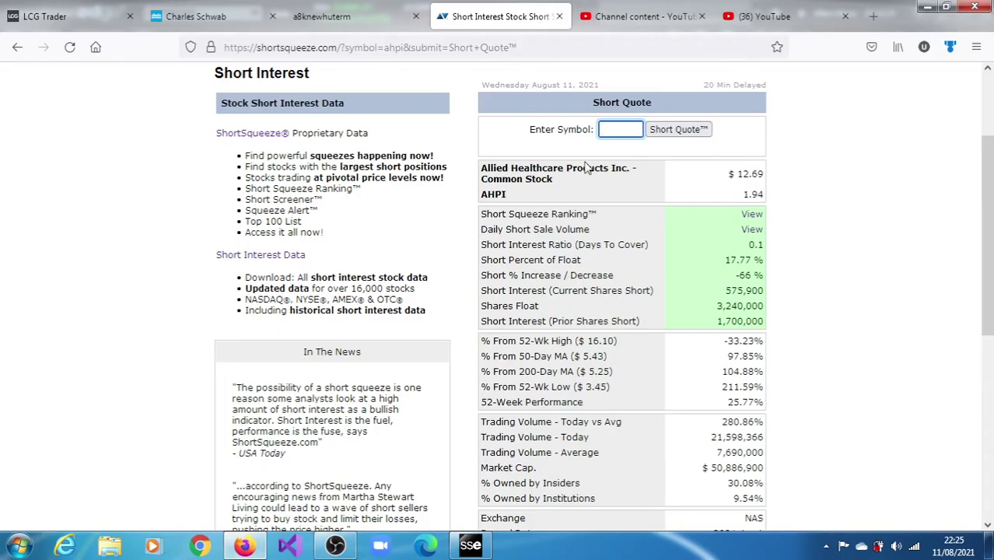
text(xela)
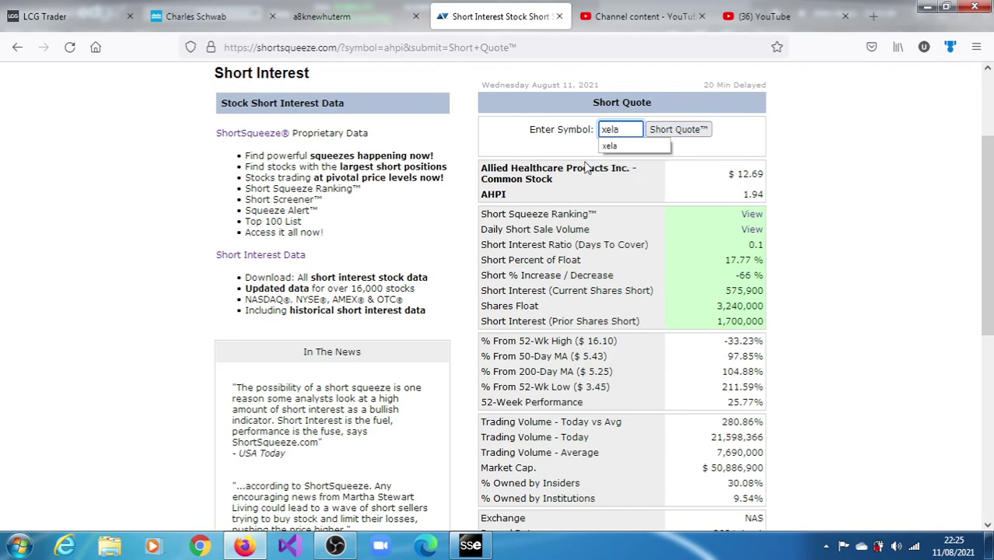
key(Return)
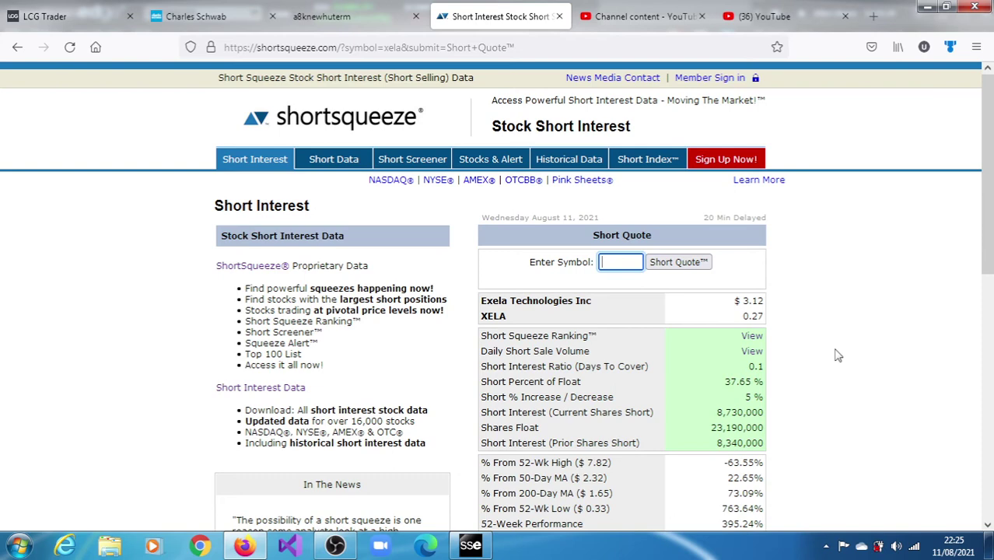
click(989, 164)
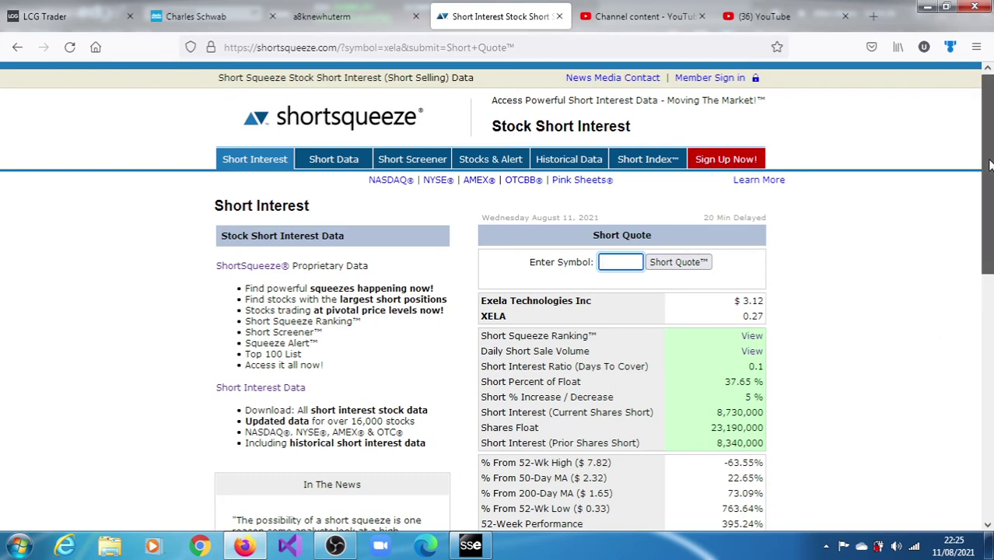
drag(989, 164, 989, 202)
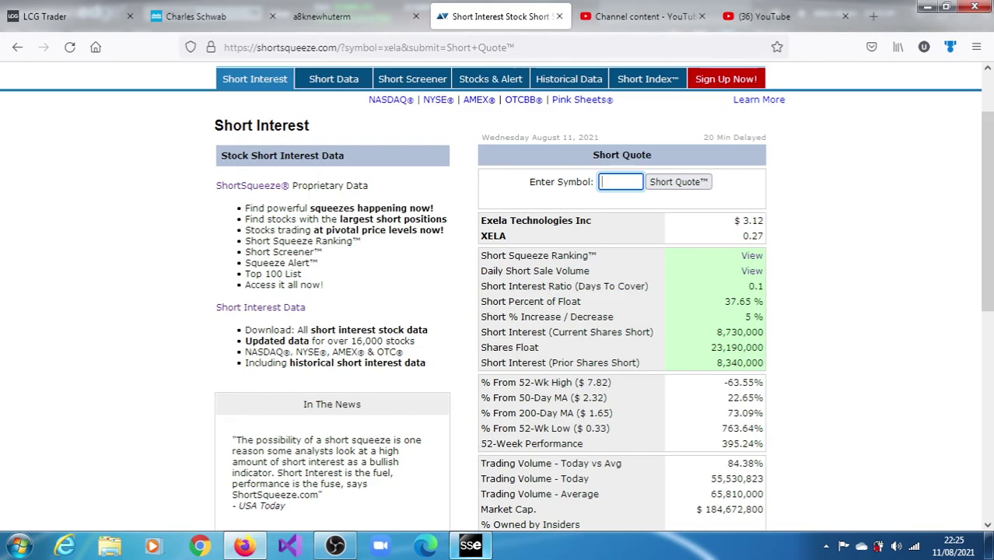
- Check the XELA intraday chart in StreetSmart Edge, then bring up the Charles Schwab ACY quote page
click(470, 544)
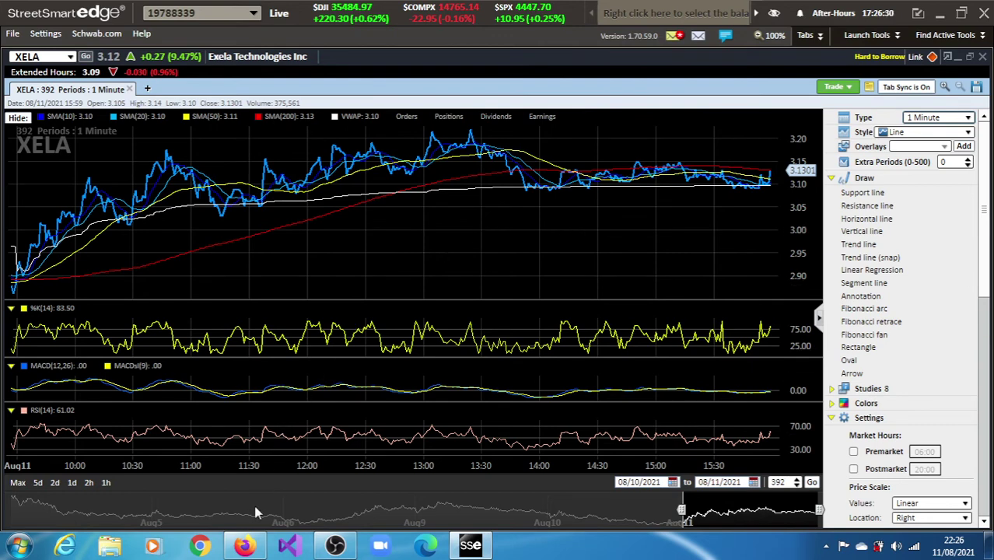
mouse_move(245, 544)
click(322, 455)
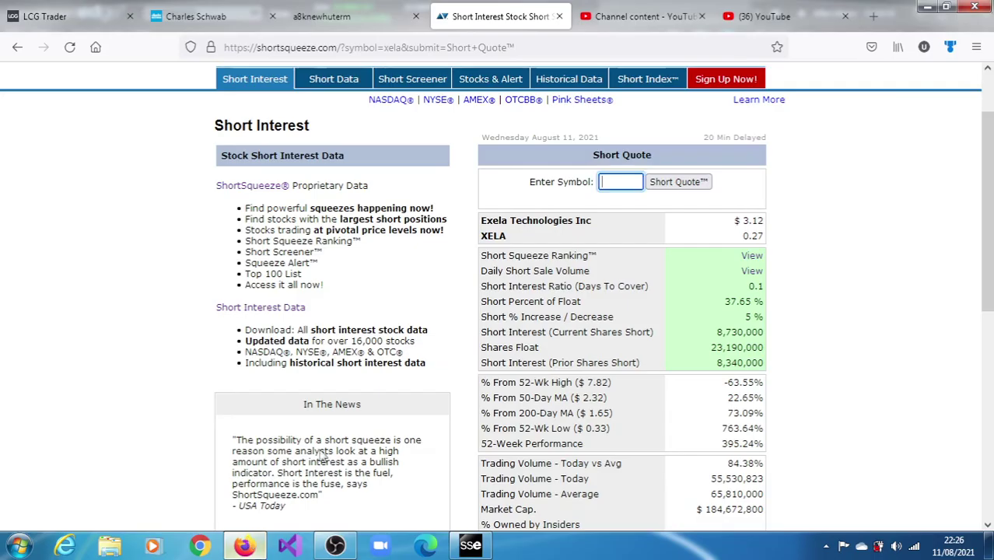
click(205, 8)
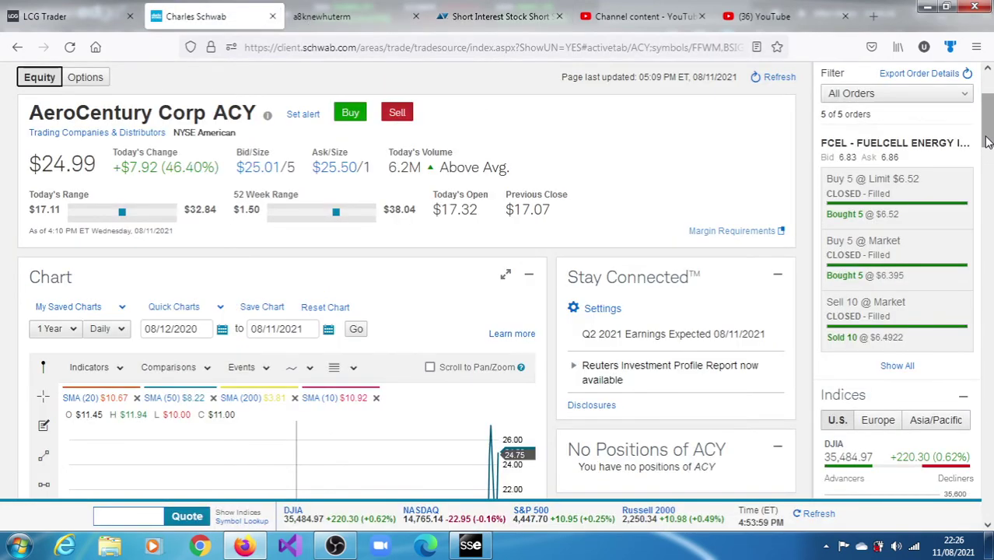
- Switch the Schwab quote to XELA, compare with the StreetSmart chart, and scroll down to its news
drag(986, 141, 986, 120)
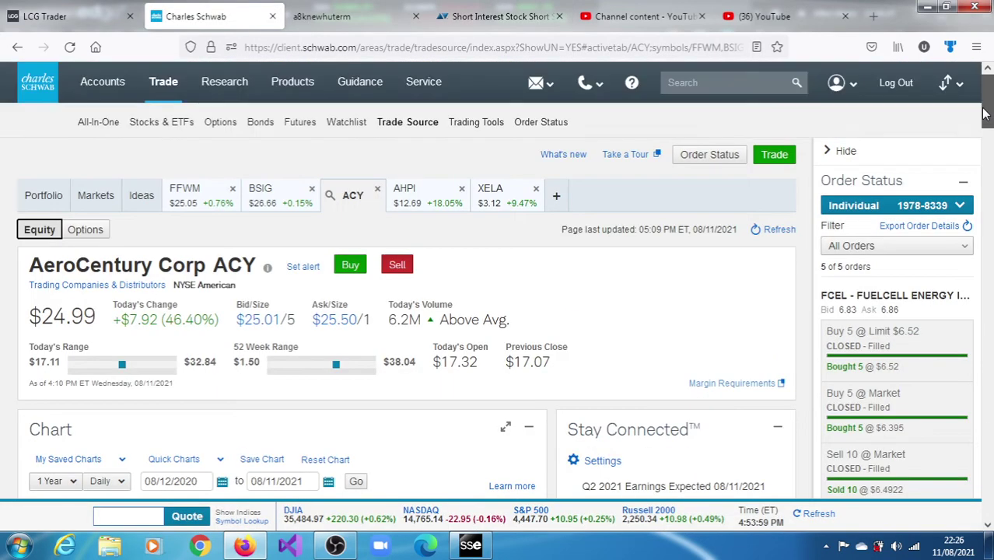
click(502, 192)
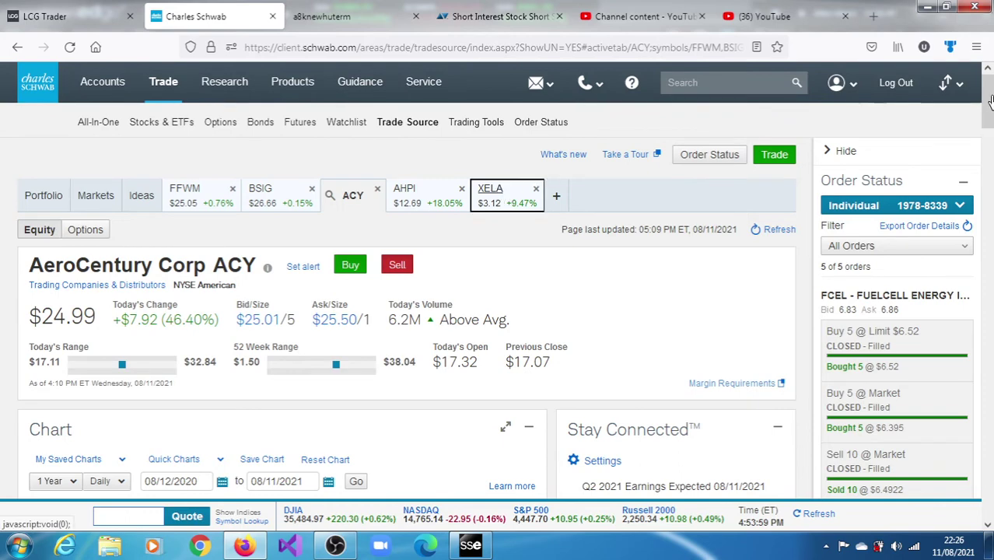
click(481, 543)
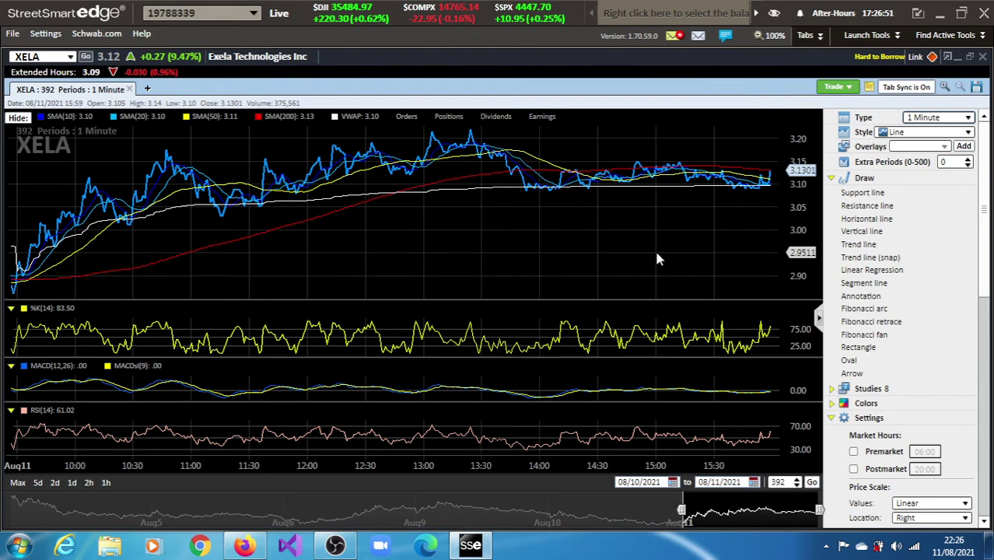
click(247, 542)
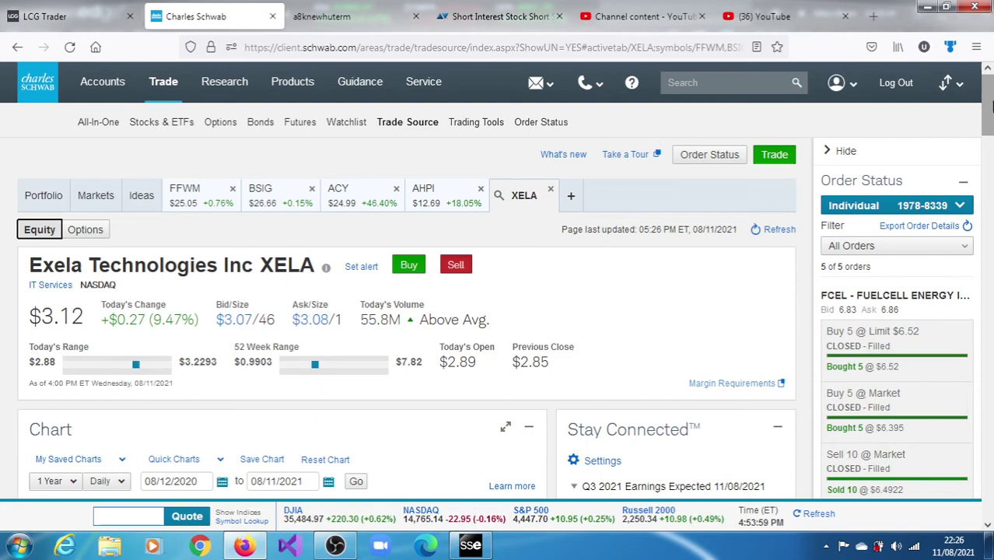
drag(986, 109, 990, 228)
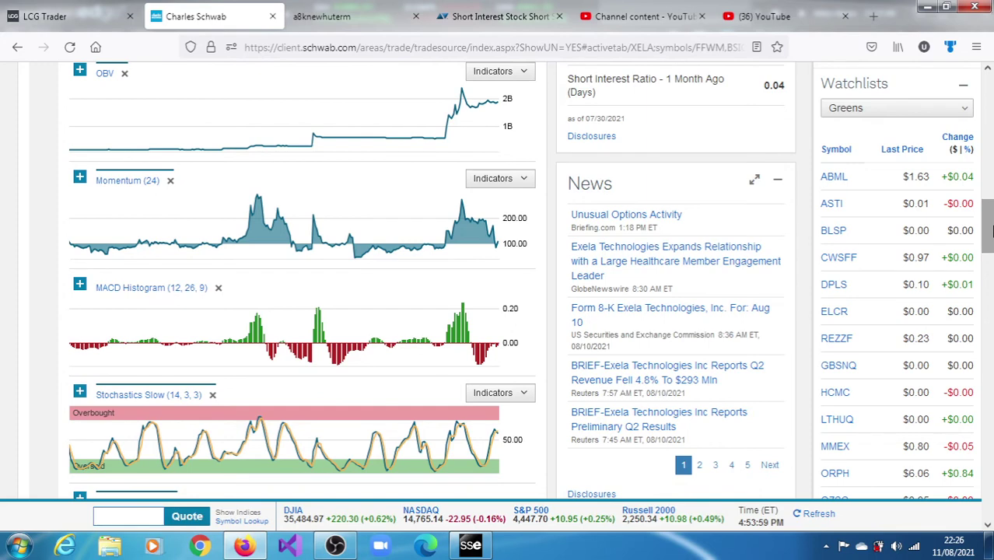
- Read the Exela healthcare-relationship article, then scroll back up to XELA's $3.12 quote and 1-year chart
click(672, 266)
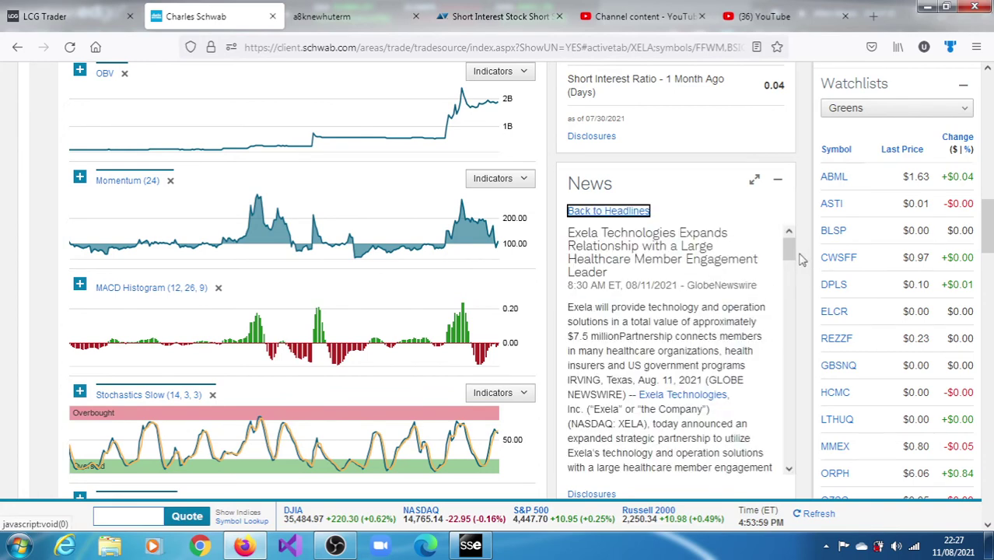
click(792, 252)
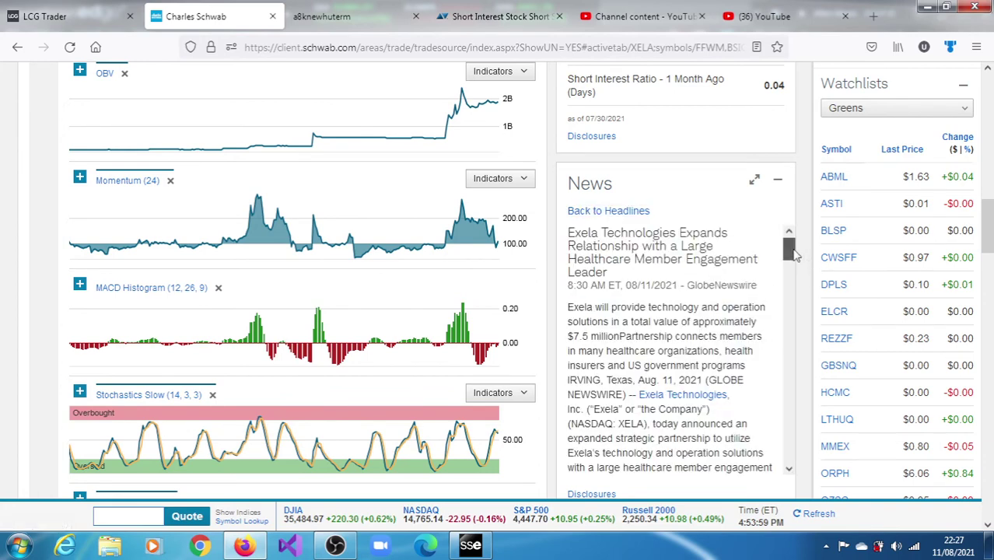
drag(793, 254, 793, 261)
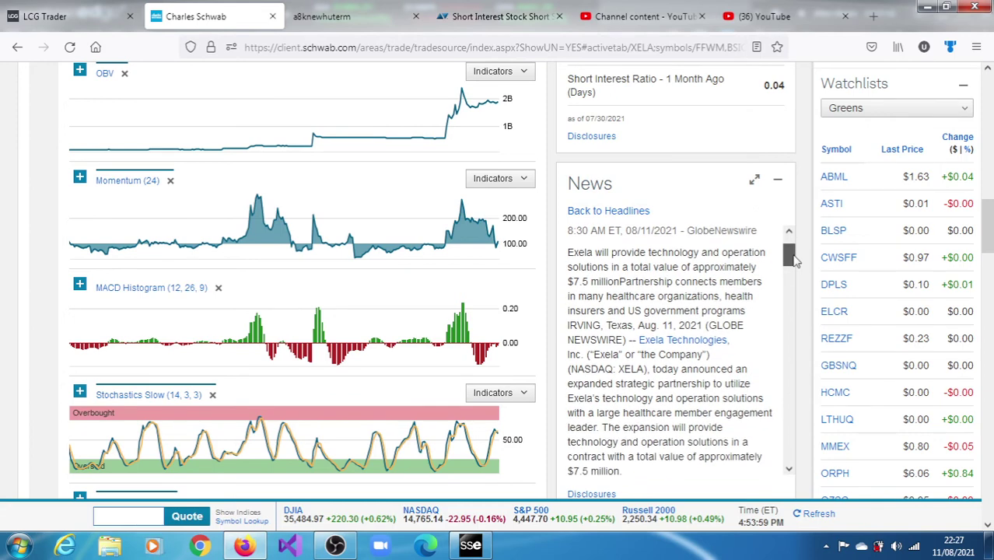
drag(793, 259, 793, 261)
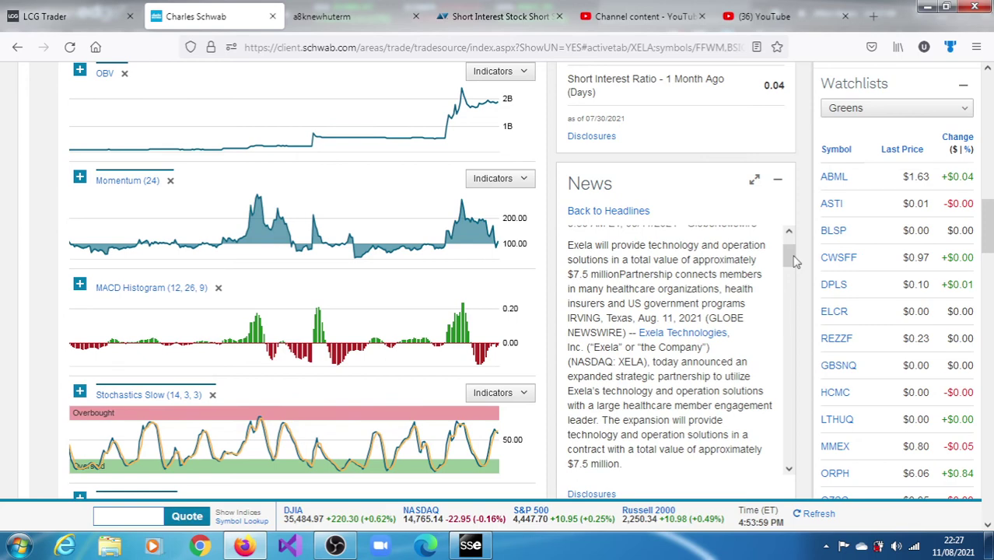
drag(792, 260, 791, 262)
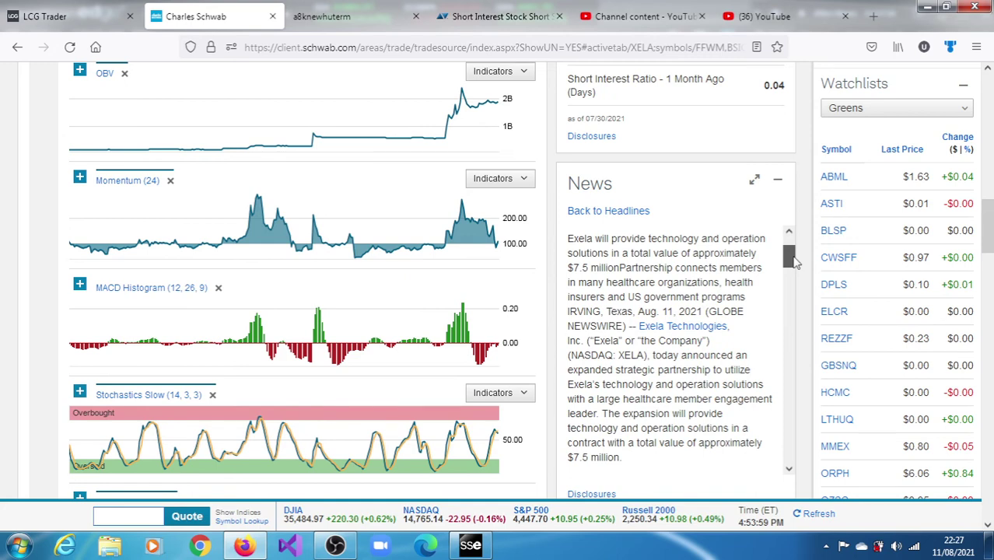
drag(793, 261, 793, 264)
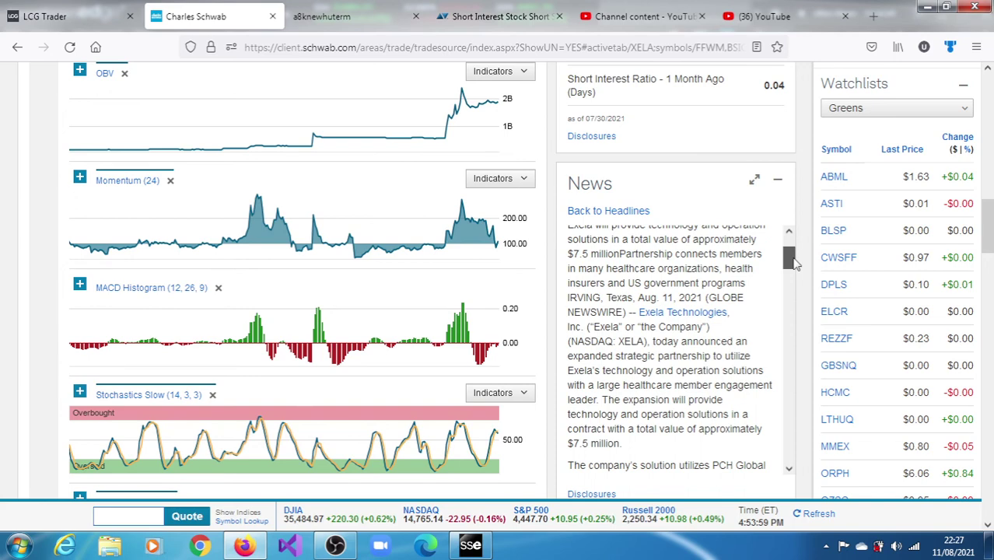
drag(794, 263, 793, 266)
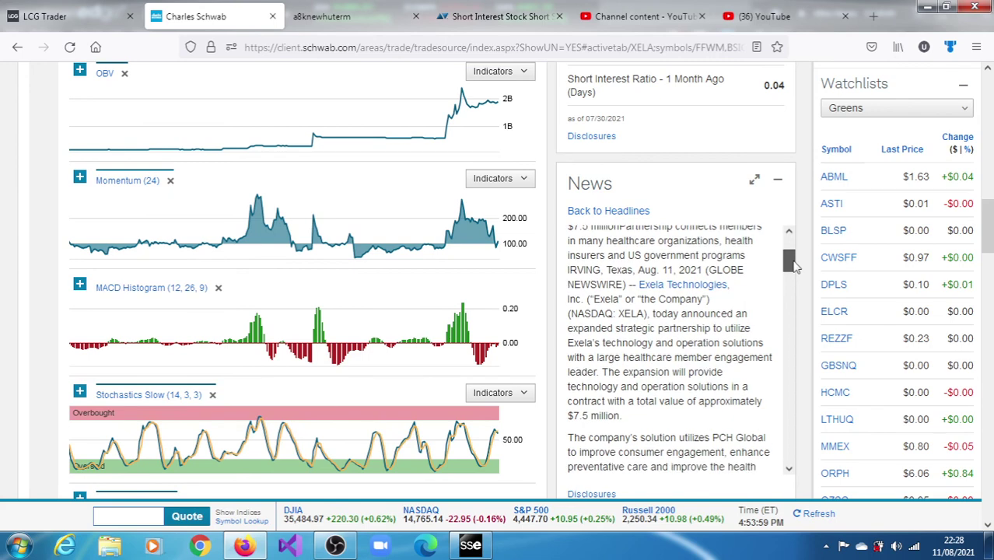
drag(793, 266, 792, 190)
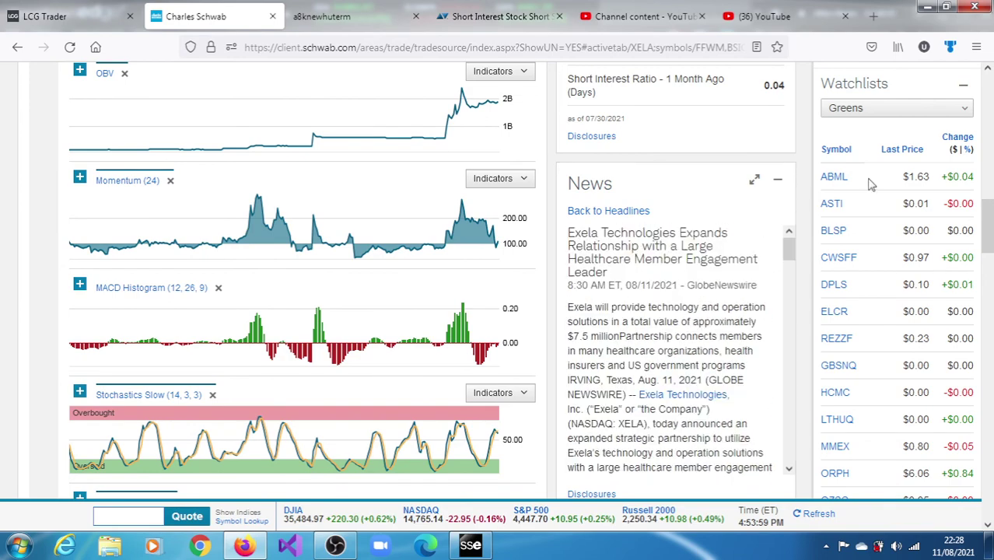
drag(988, 210, 982, 116)
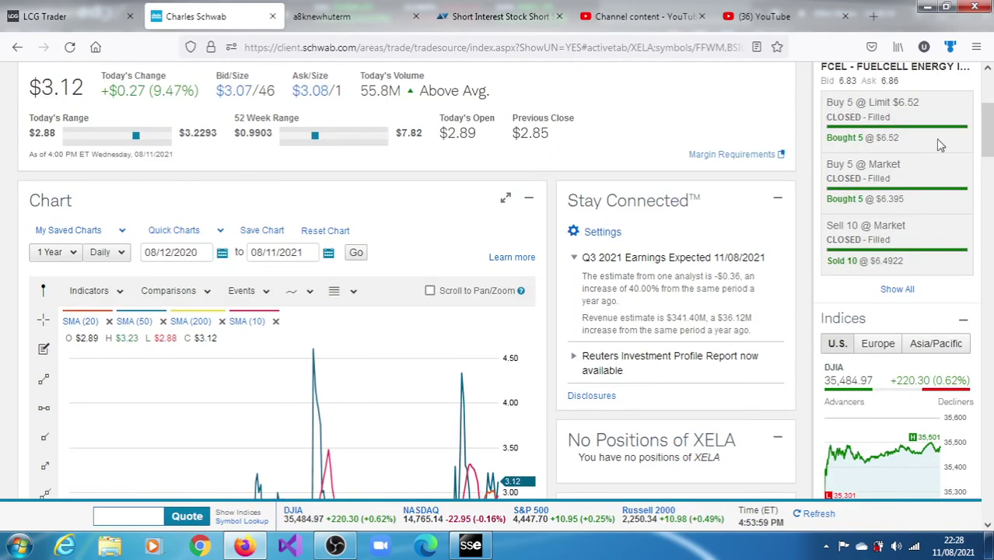
- Bring StreetSmart Edge forward to the XELA 1-minute chart, last at 3.1301
click(473, 546)
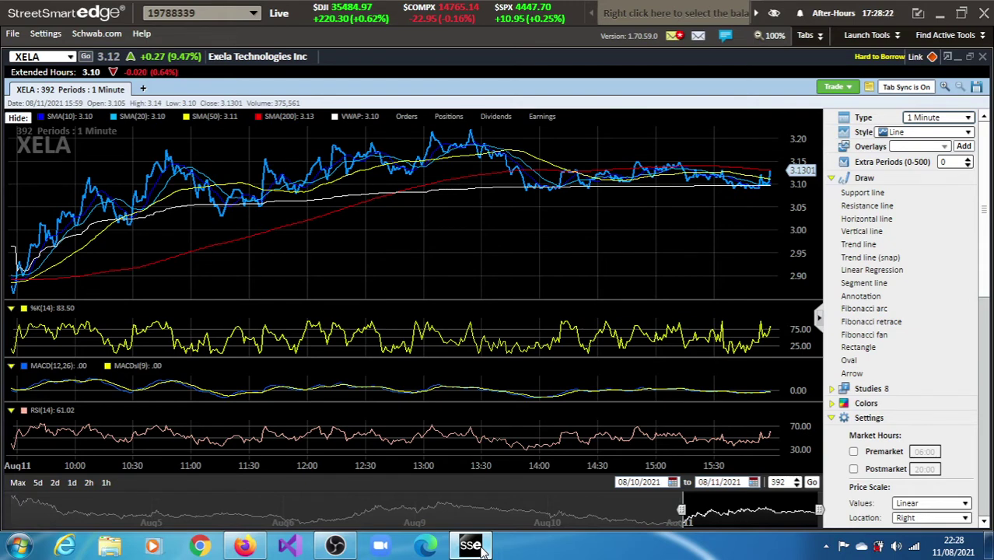